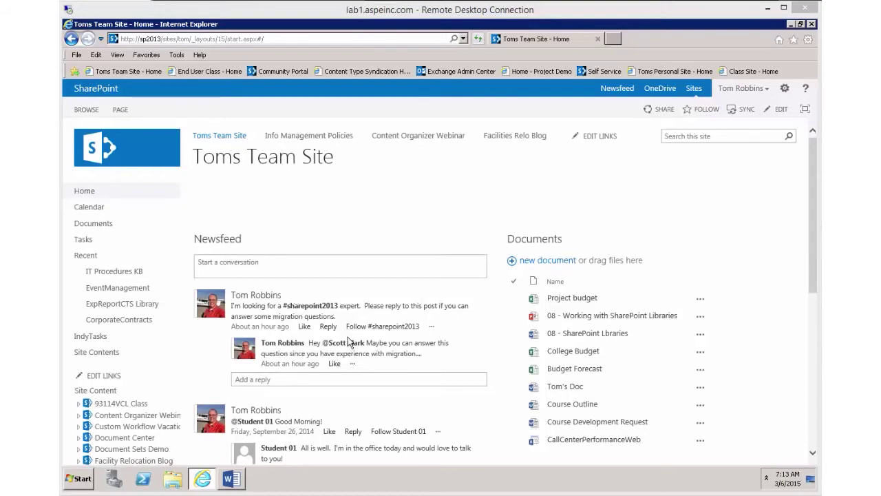
Step: Scroll the team site home page to bring the Newsfeed conversation box into view
{"action": "scroll", "coordinate": [818, 159], "scroll_direction": "down", "scroll_amount": 1}
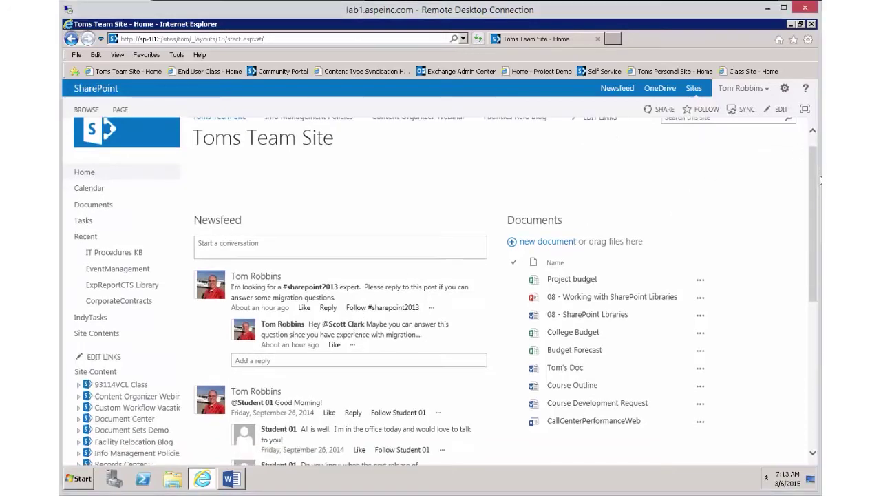
{"action": "scroll", "coordinate": [815, 198], "scroll_direction": "down", "scroll_amount": 1}
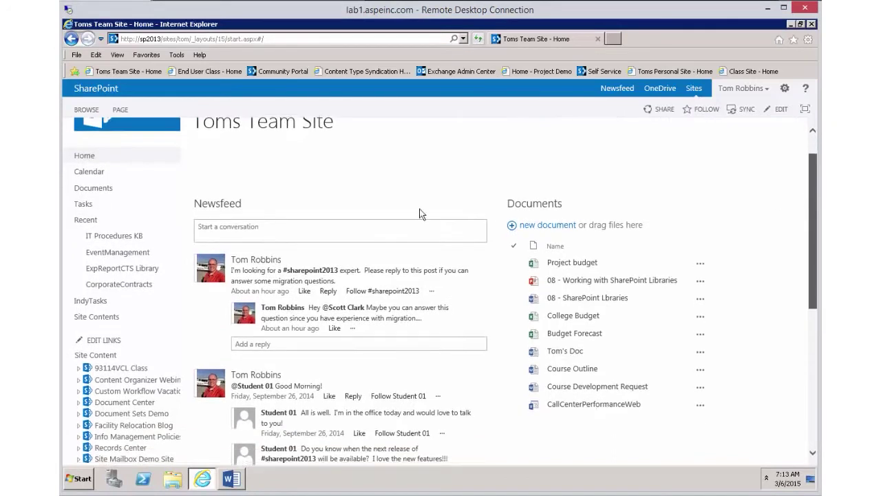
Step: Post a good-morning Newsfeed message: in the office today until 3, out next week
{"action": "left_click", "coordinate": [279, 227]}
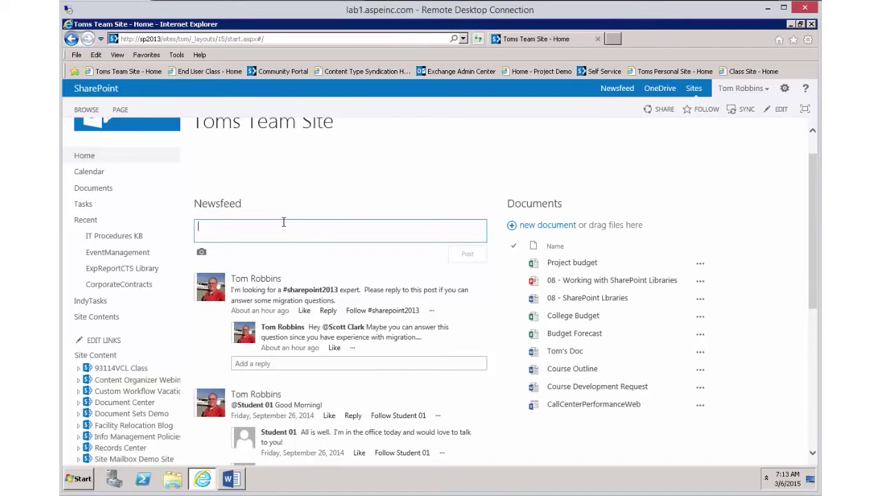
{"action": "type", "text": "Good Morning every"}
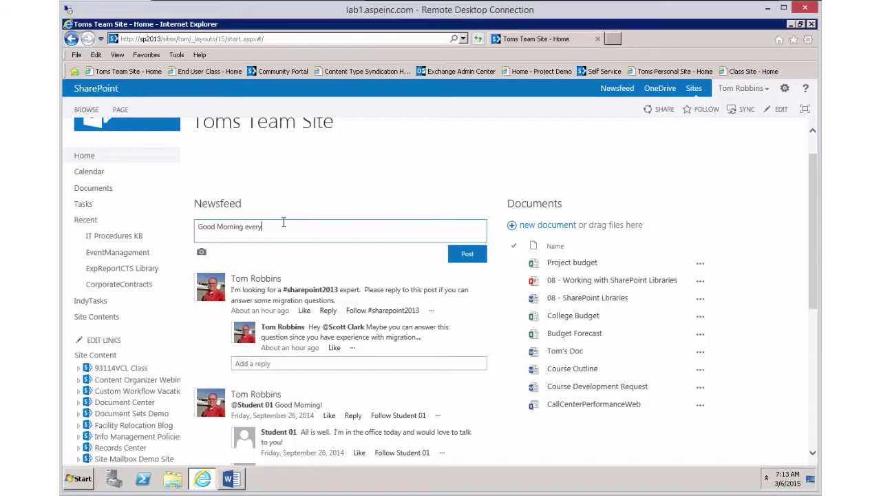
{"action": "type", "text": "one.  I'm in the office today until 3.  Stop by i fyou need"}
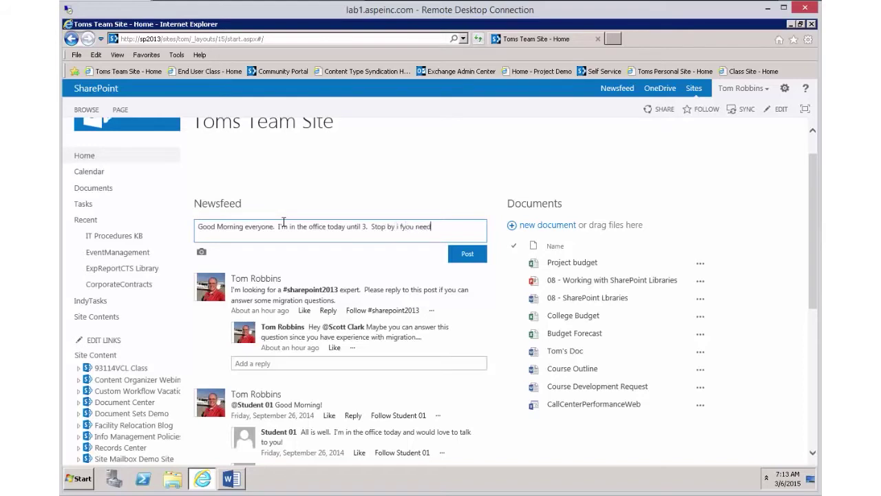
{"action": "type", "text": " m"}
{"action": "key", "text": "BackSpace"}
{"action": "type", "text": "as I'm out of the office next wek"}
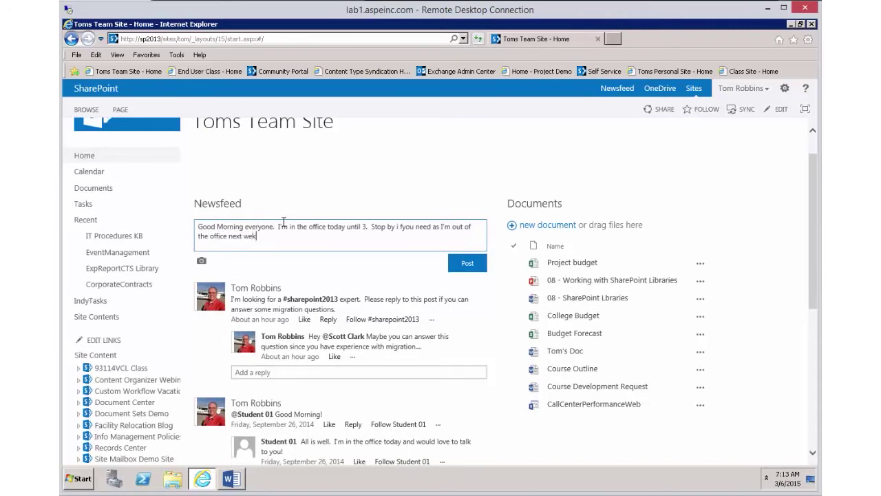
{"action": "key", "text": "BackSpace"}
{"action": "type", "text": "ek!"}
{"action": "left_click", "coordinate": [466, 263]}
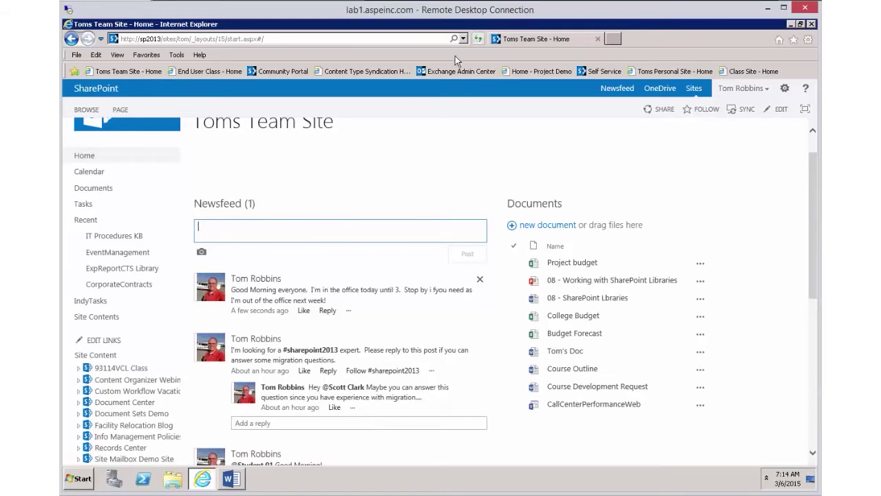
Step: Reload the home page, like the office-hours post, and reply 'I'll drop by to see you at noon. Lunch??'
{"action": "left_click", "coordinate": [478, 39]}
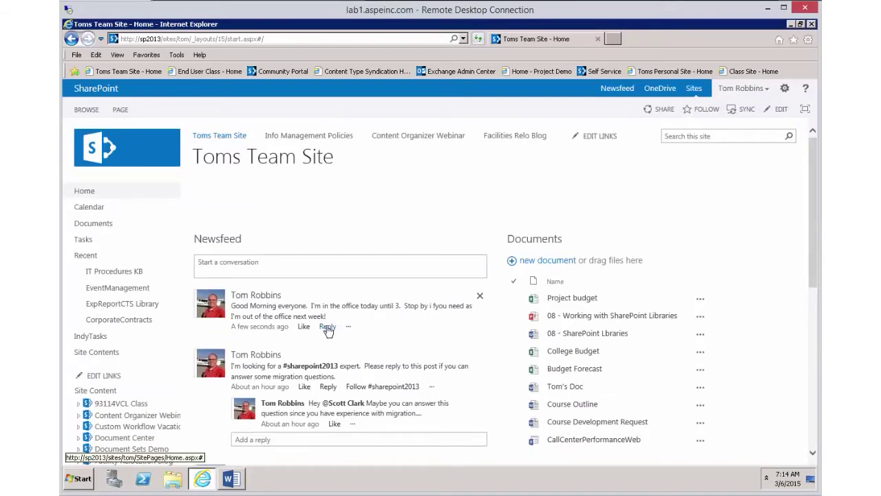
{"action": "left_click", "coordinate": [304, 327]}
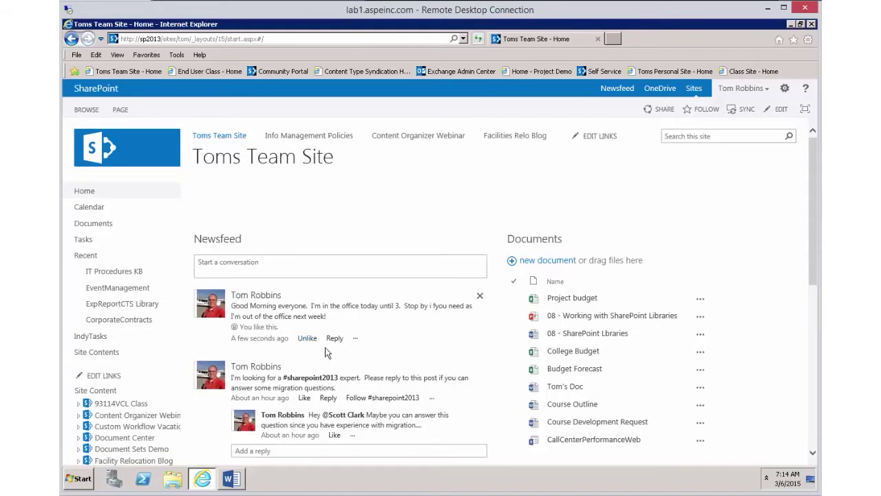
{"action": "left_click", "coordinate": [332, 338]}
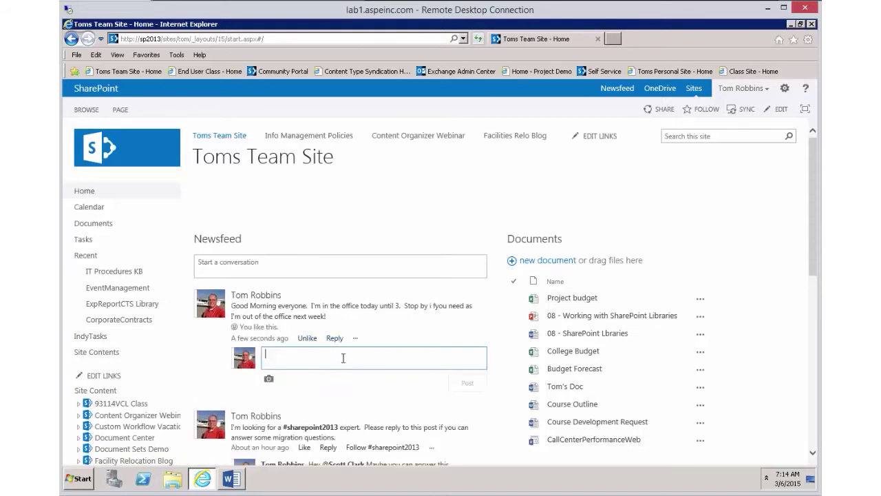
{"action": "type", "text": "I'll drop b"}
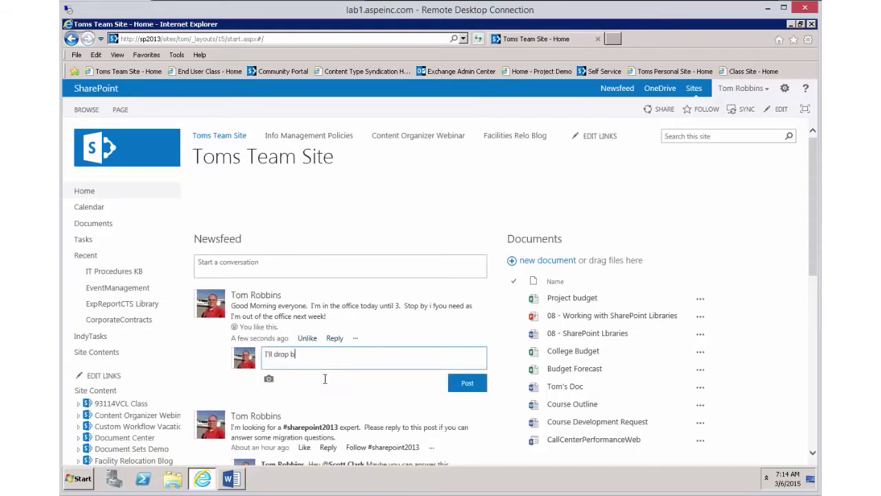
{"action": "type", "text": "y to see you at noon.  Lunch??"}
{"action": "left_click", "coordinate": [459, 388]}
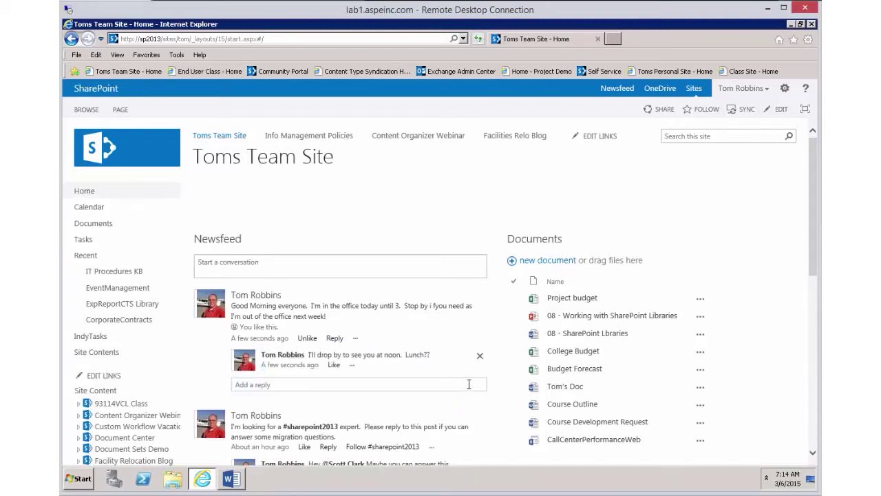
Step: Browse the '...' options menus on the conversation and on its reply
{"action": "left_click", "coordinate": [356, 339]}
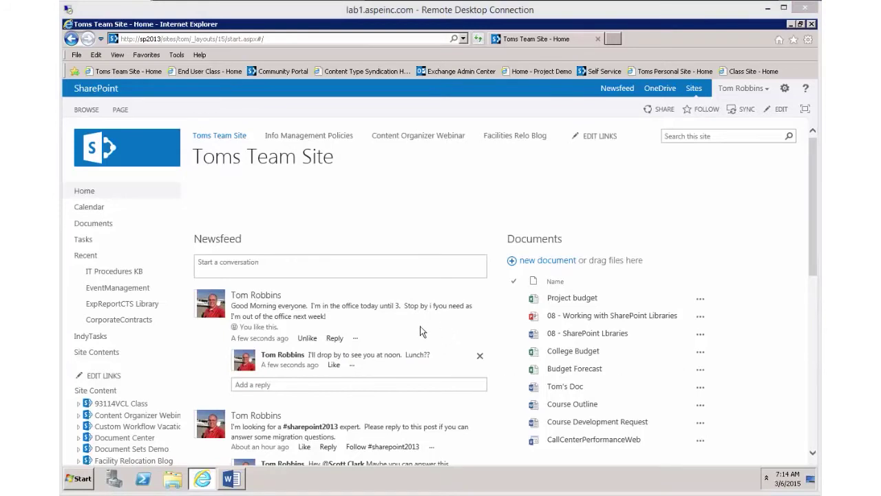
{"action": "left_click", "coordinate": [356, 338]}
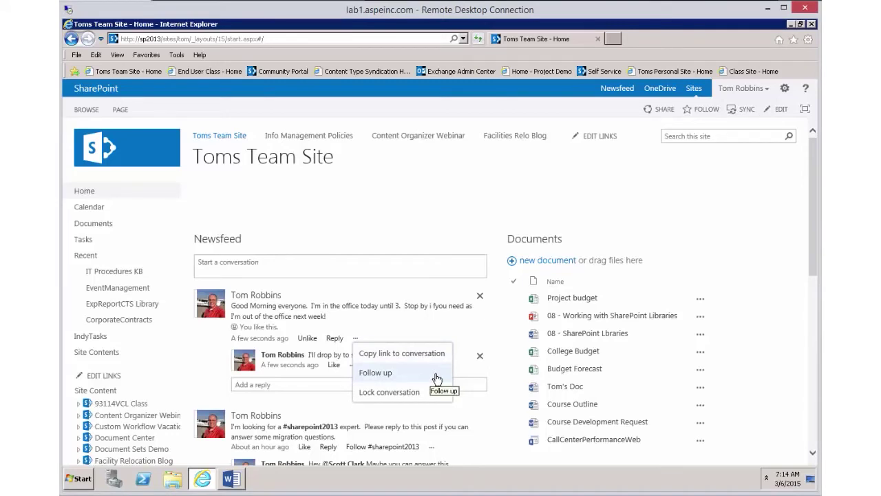
{"action": "left_click", "coordinate": [408, 328]}
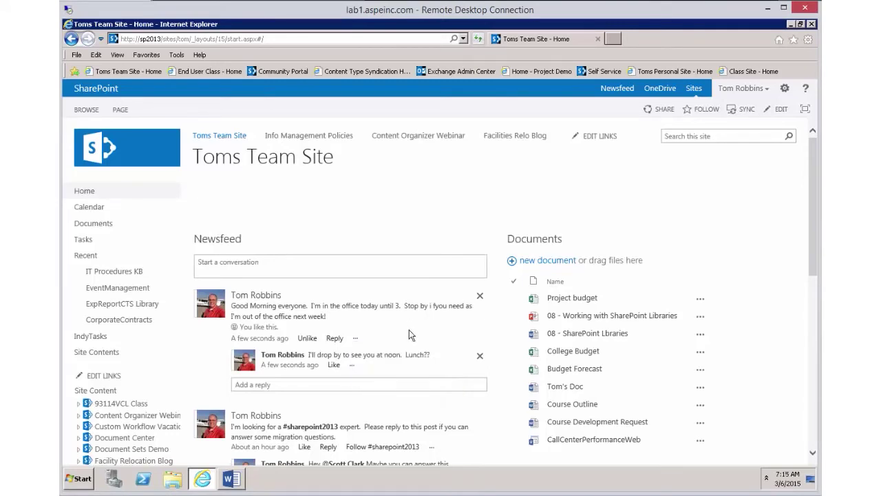
{"action": "left_click", "coordinate": [353, 365]}
Step: Post 'Does anyone have any info about when #sharepoint2013 migration will be complete?' using the tag suggestion
{"action": "left_click", "coordinate": [331, 383]}
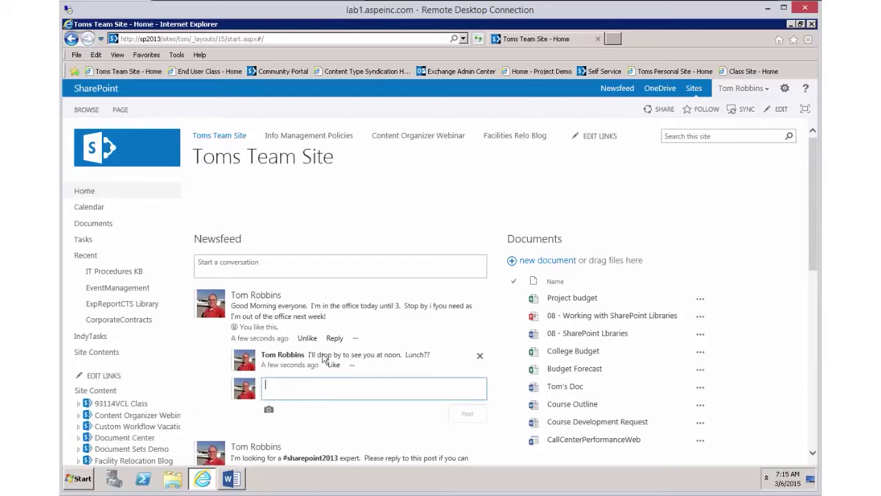
{"action": "left_click", "coordinate": [279, 262]}
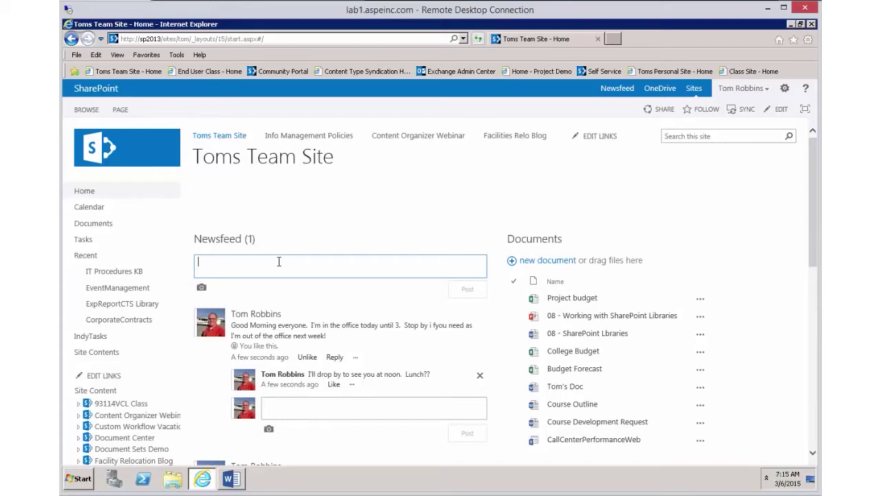
{"action": "type", "text": "Does a"}
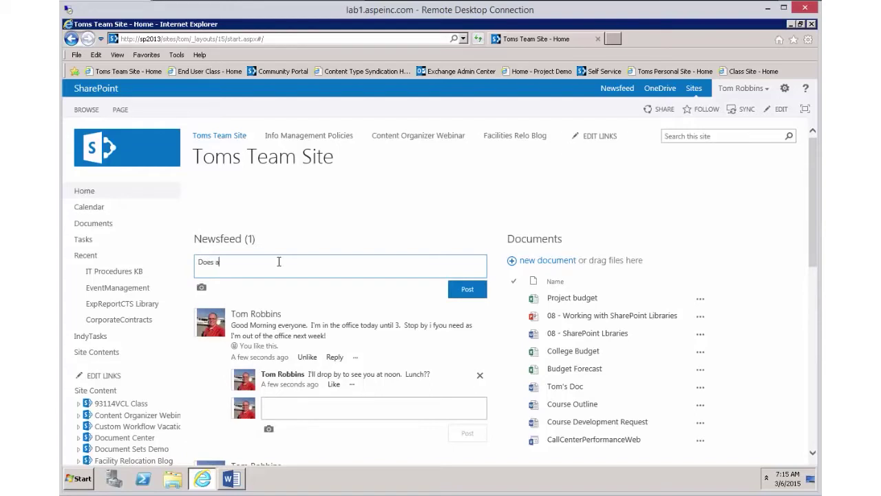
{"action": "type", "text": "nyone have any info about when #sharepoin"}
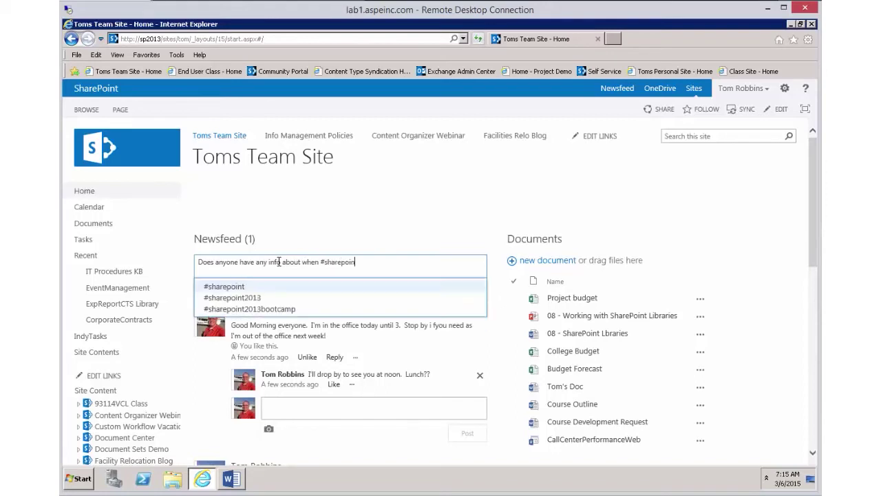
{"action": "left_click", "coordinate": [263, 298]}
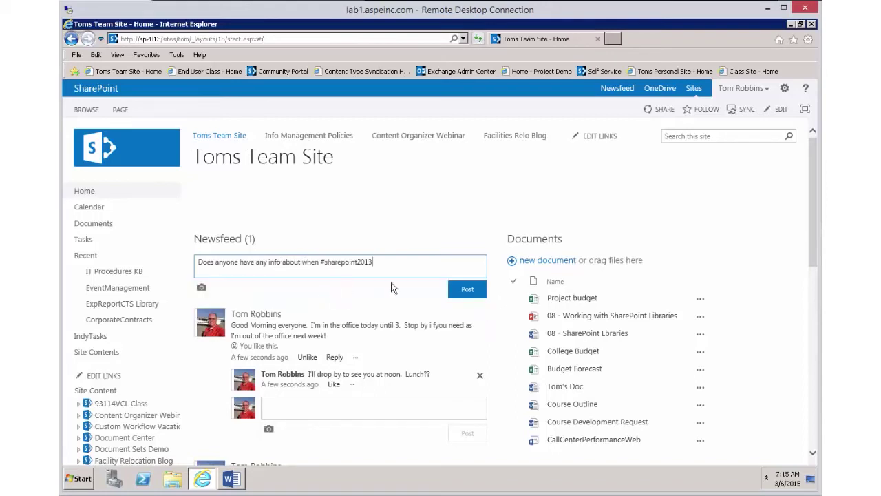
{"action": "type", "text": "migration will be complete?"}
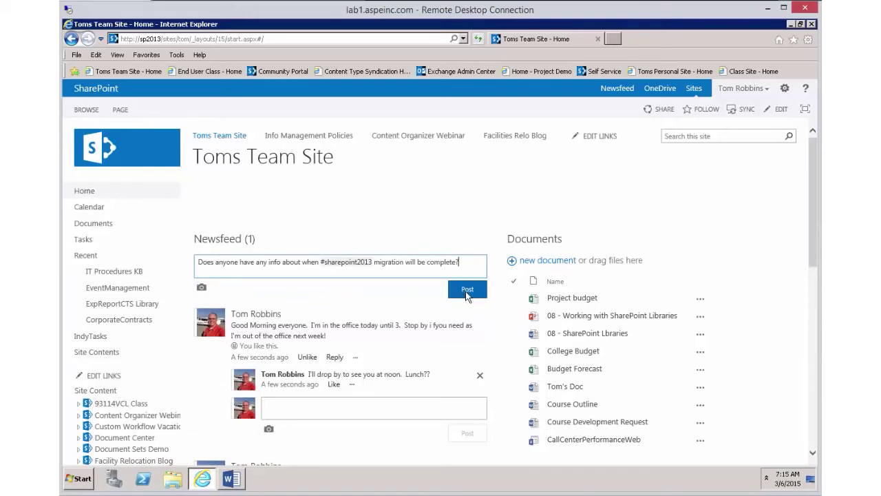
{"action": "left_click", "coordinate": [466, 293]}
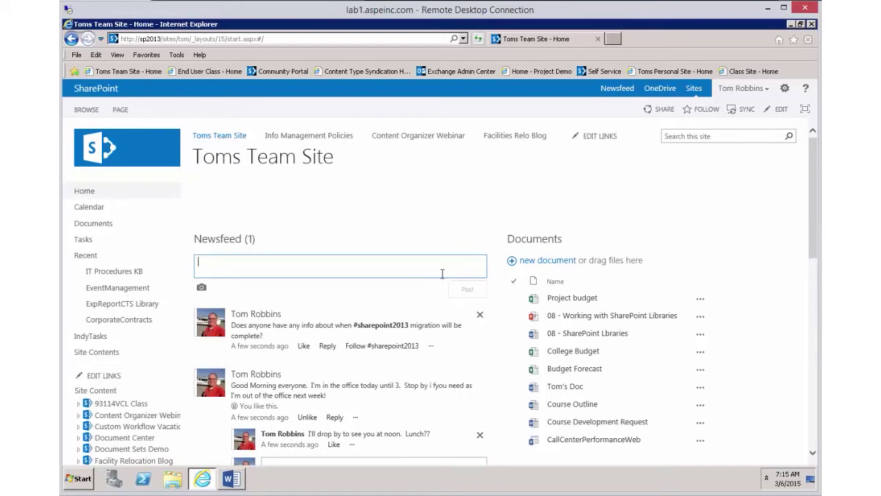
Step: Visit the #sharepoint2013 tag page, then return to the team site home page via Favorites
{"action": "left_click", "coordinate": [383, 329]}
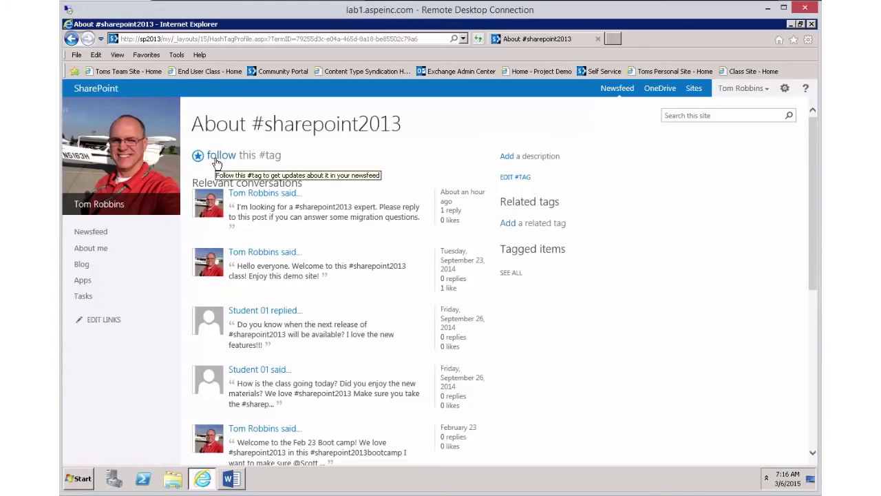
{"action": "left_click", "coordinate": [135, 72]}
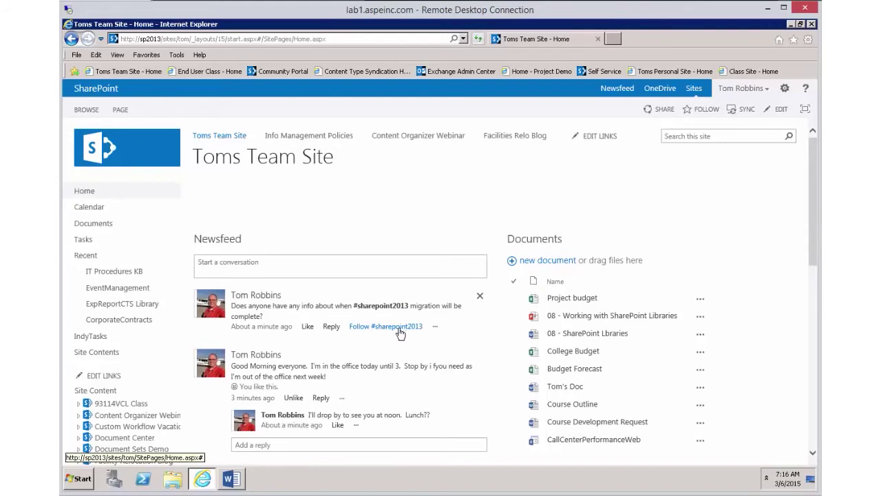
{"action": "left_click", "coordinate": [434, 328]}
{"action": "left_click", "coordinate": [337, 264]}
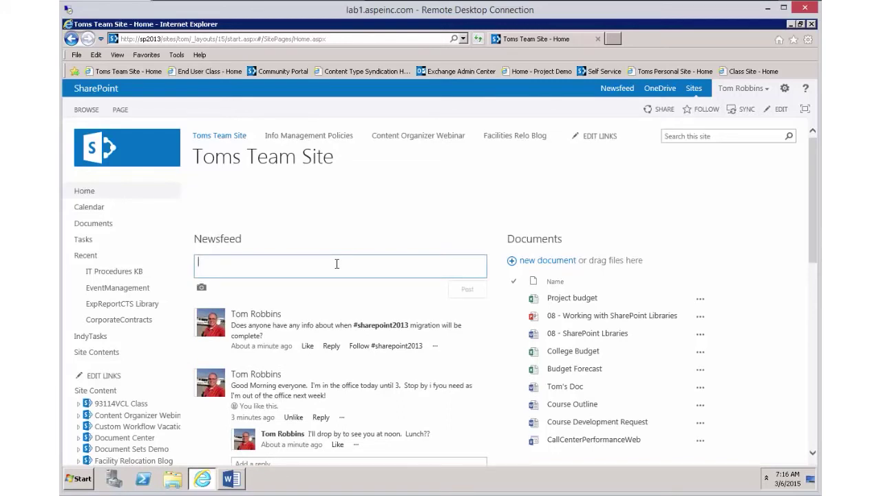
{"action": "left_click", "coordinate": [332, 347]}
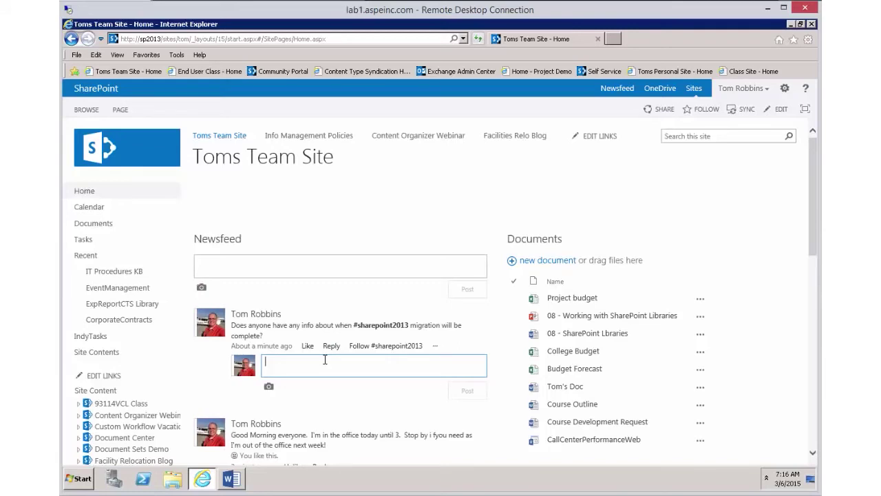
{"action": "type", "text": "He"}
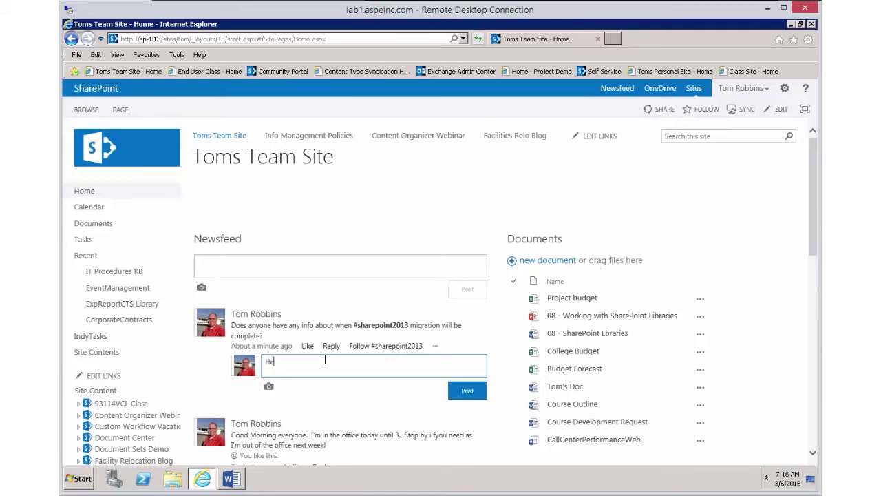
{"action": "type", "text": "y @"}
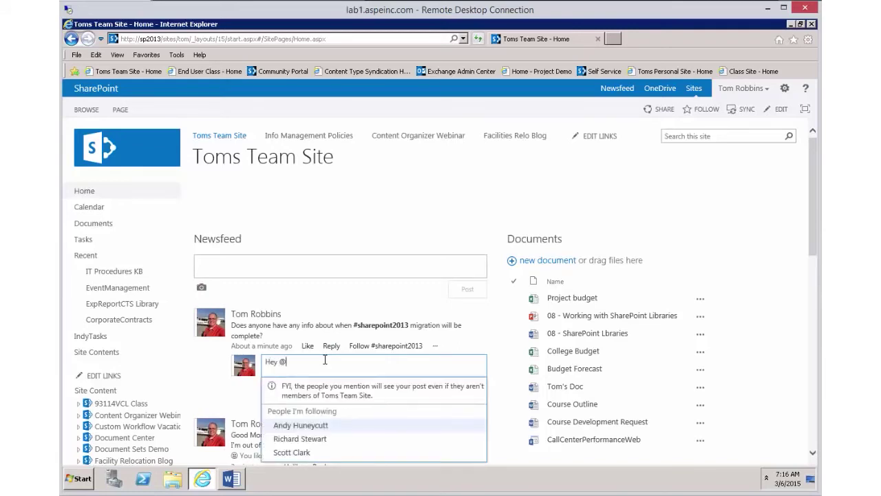
{"action": "type", "text": "scot"}
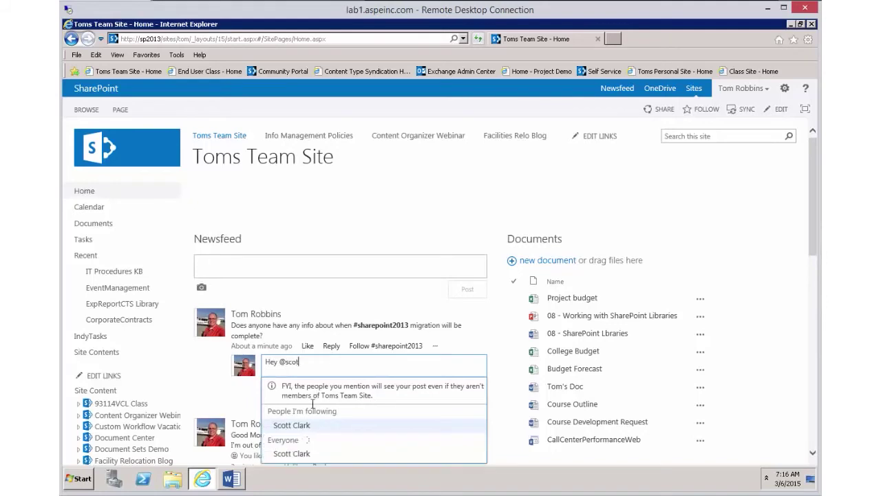
{"action": "left_click", "coordinate": [305, 427]}
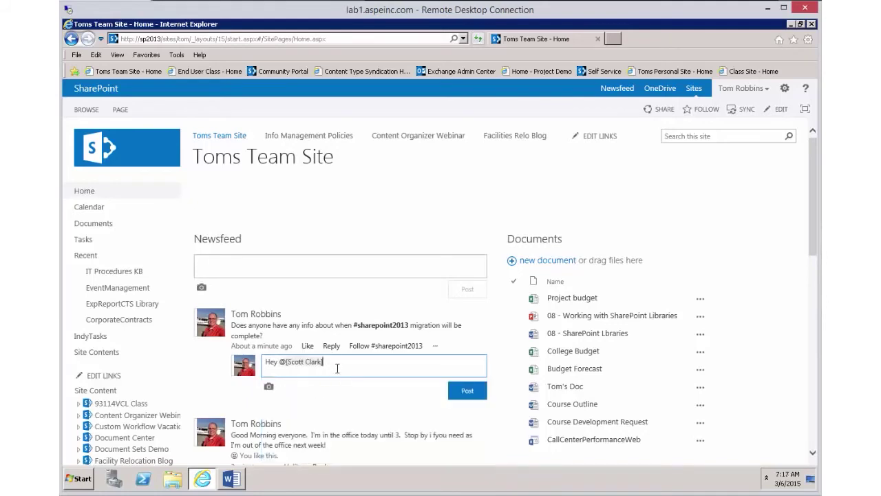
{"action": "type", "text": "Do you have any ideda"}
{"action": "key", "text": "BackSpace"}
{"action": "key", "text": "BackSpace"}
{"action": "key", "text": "BackSpace"}
{"action": "type", "text": "ea as your"}
{"action": "key", "text": "BackSpace"}
{"action": "key", "text": "BackSpace"}
{"action": "type", "text": "u're the lead on the migration!"}
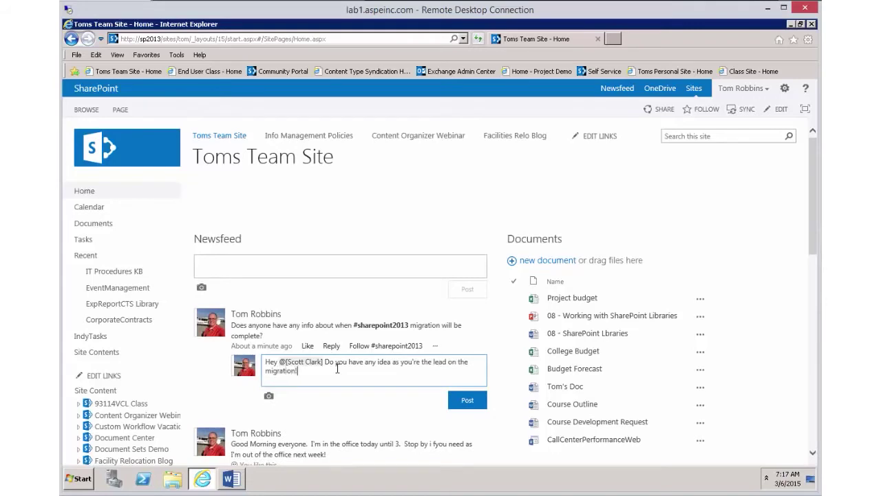
{"action": "left_click", "coordinate": [466, 402]}
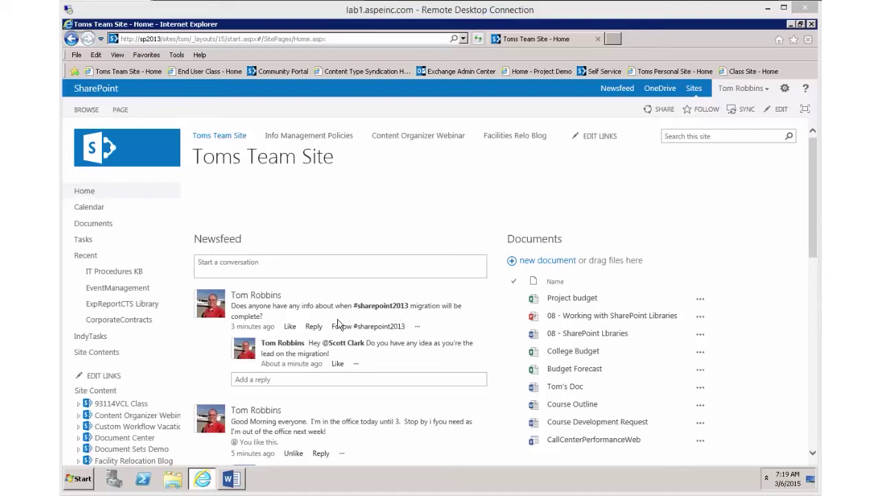
Step: From the personal Newsfeed, open the trending #sharepoint2013 tag page and view its conversations
{"action": "left_click", "coordinate": [617, 89]}
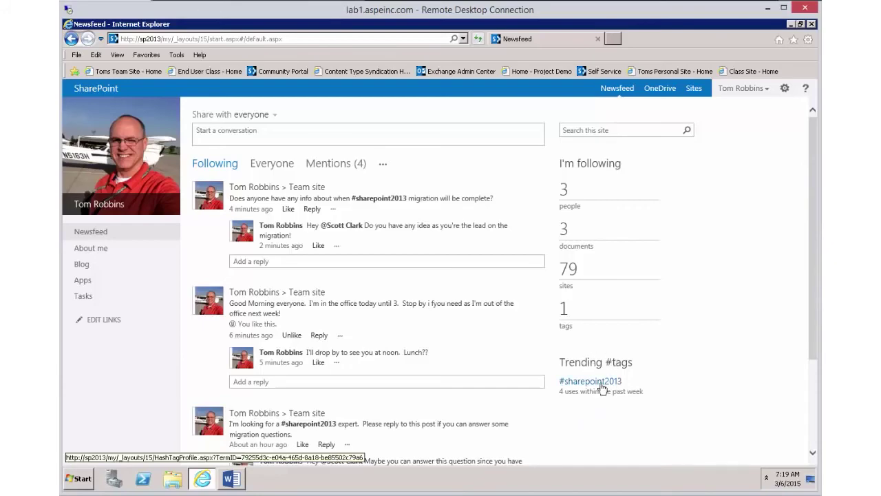
{"action": "left_click", "coordinate": [601, 383]}
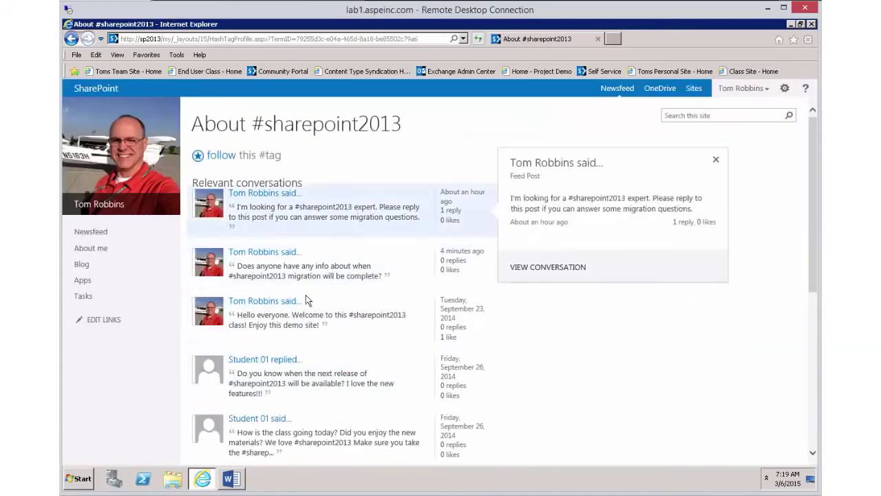
{"action": "mouse_move", "coordinate": [307, 376]}
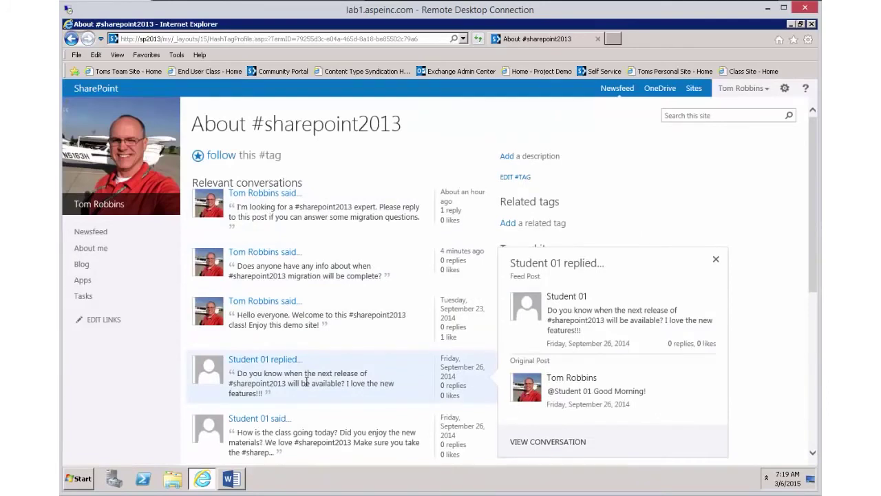
{"action": "mouse_move", "coordinate": [315, 330]}
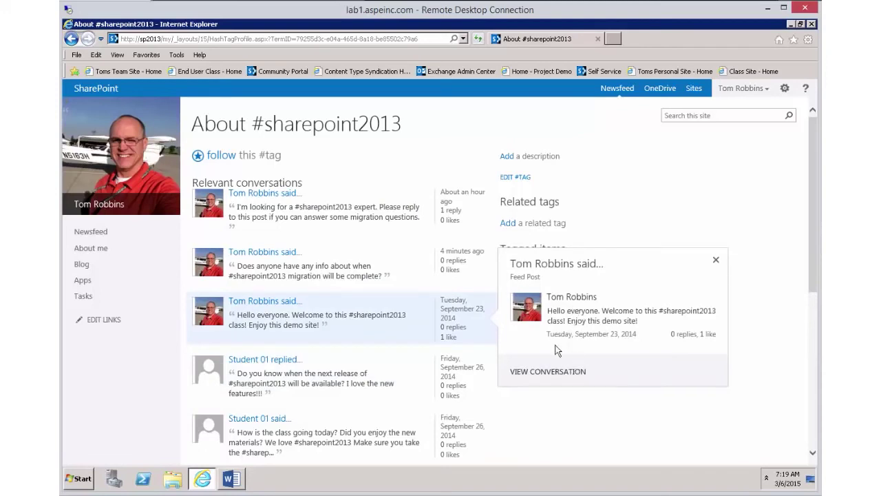
Step: Search this site for 'sharepoint2013'
{"action": "left_click", "coordinate": [726, 115]}
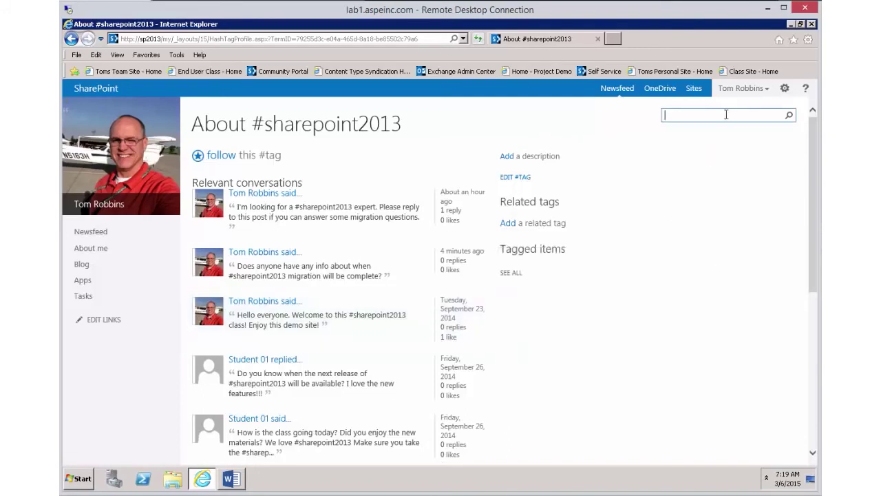
{"action": "type", "text": "sharepoint2013"}
{"action": "key", "text": "Return"}
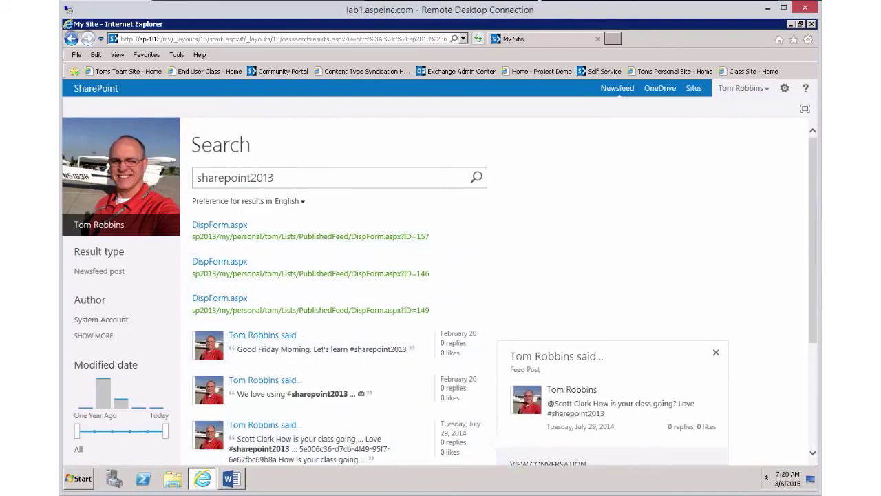
Step: Via End User Class's Enterprise Search, search 'sharepoint2013' and filter results to Conversations
{"action": "left_click", "coordinate": [208, 72]}
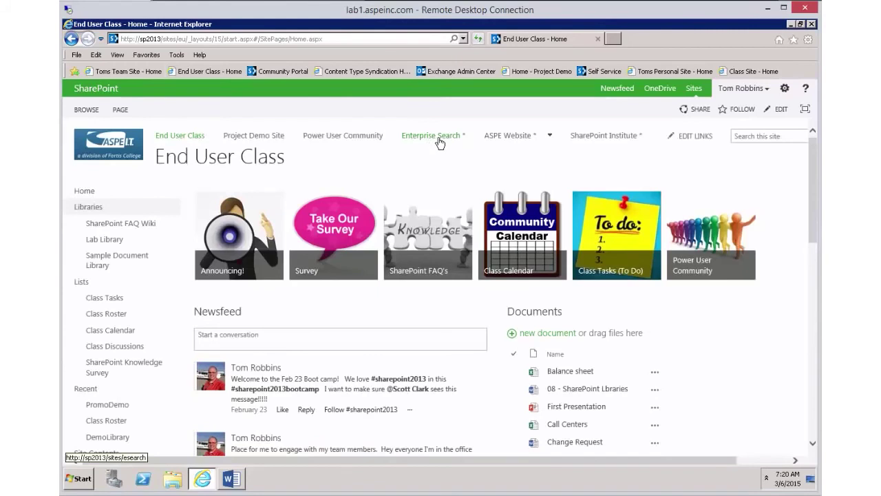
{"action": "left_click", "coordinate": [440, 142]}
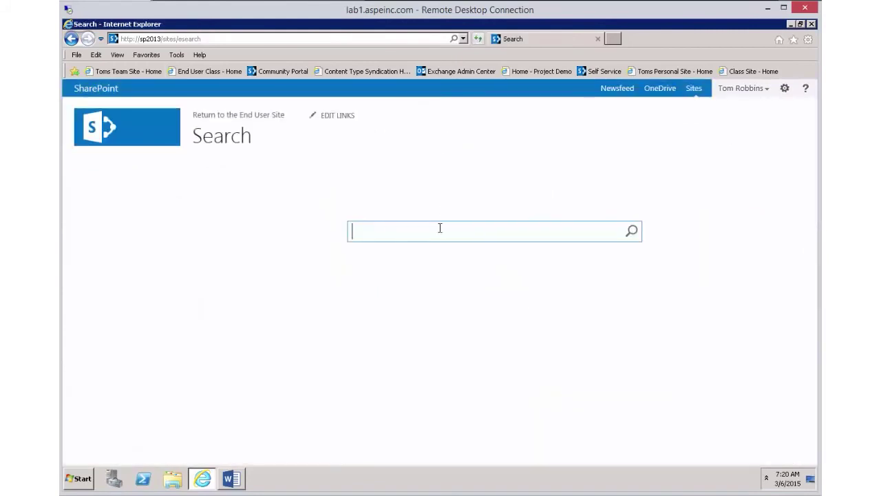
{"action": "type", "text": "sharepoin"}
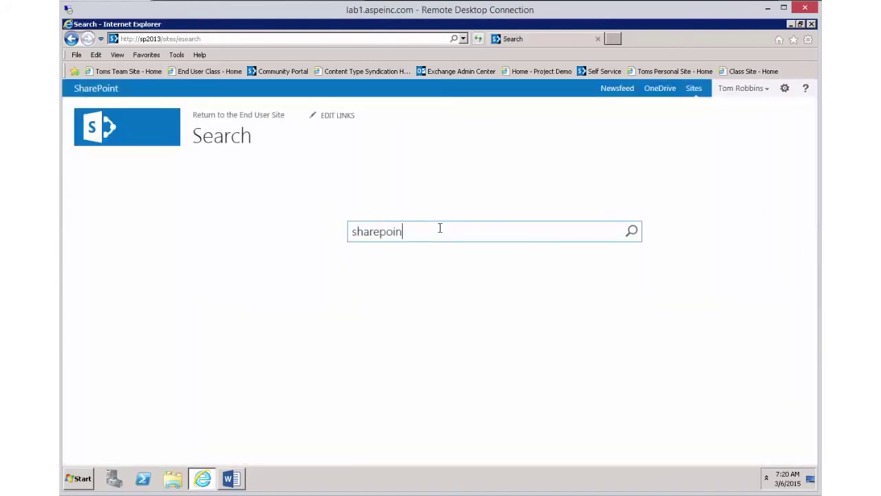
{"action": "type", "text": "t2013"}
{"action": "key", "text": "Return"}
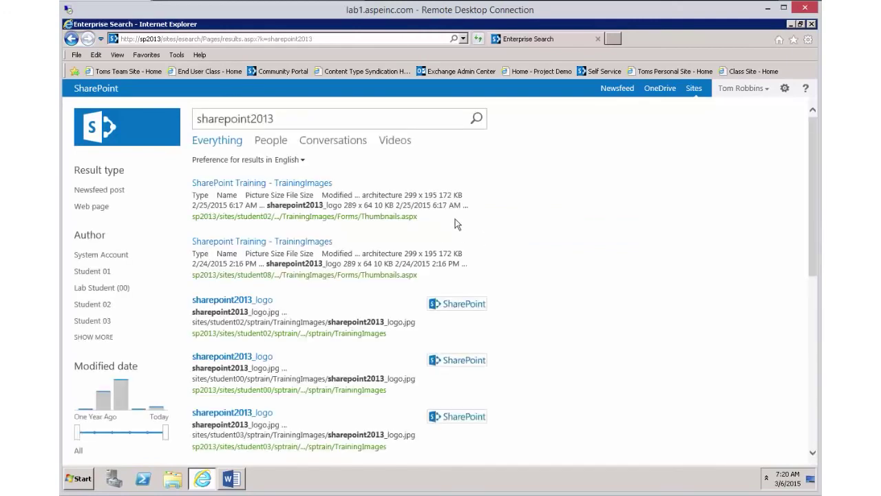
{"action": "left_click", "coordinate": [329, 143]}
{"action": "mouse_move", "coordinate": [299, 209]}
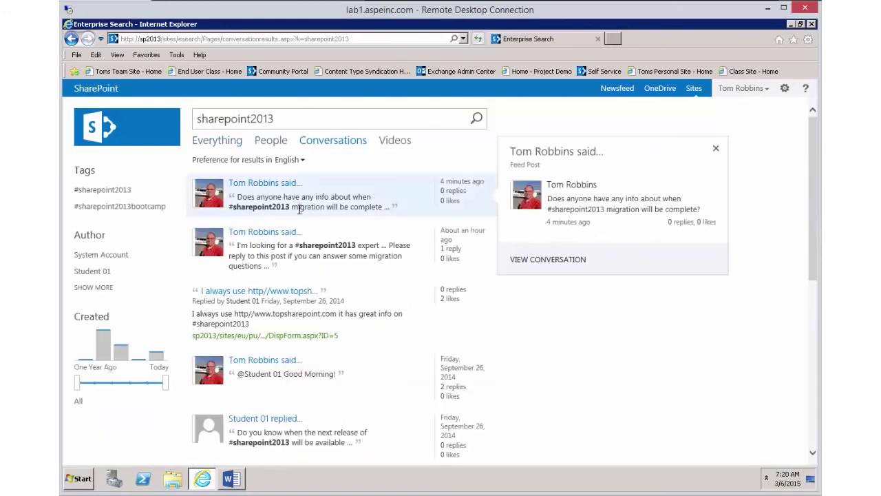
{"action": "mouse_move", "coordinate": [301, 241]}
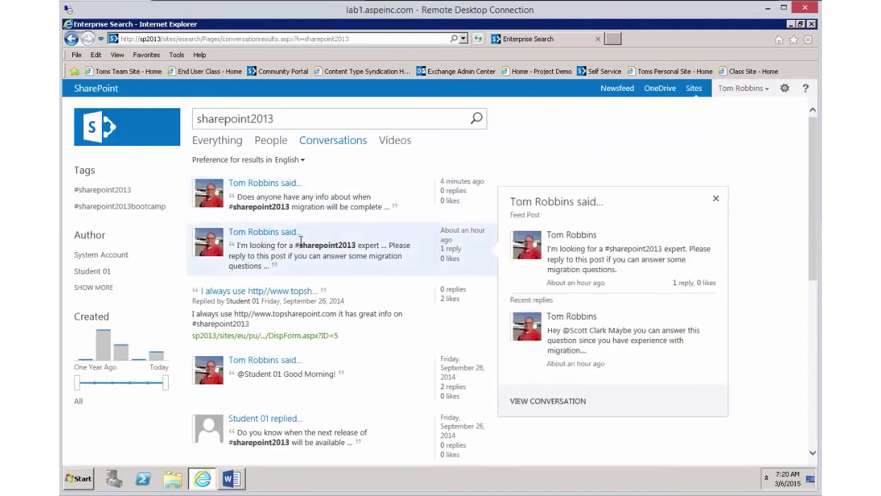